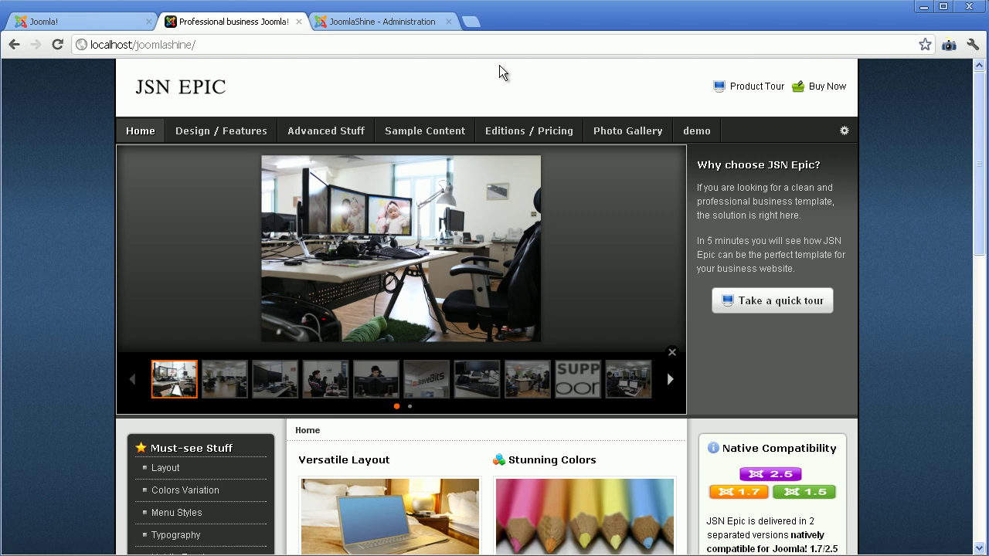
Scroll the front-end home page and open the Color Variations article on the six colour schemes
{"action": "left_click", "coordinate": [419, 23]}
{"action": "left_click_drag", "start_coordinate": [983, 159], "coordinate": [984, 242]}
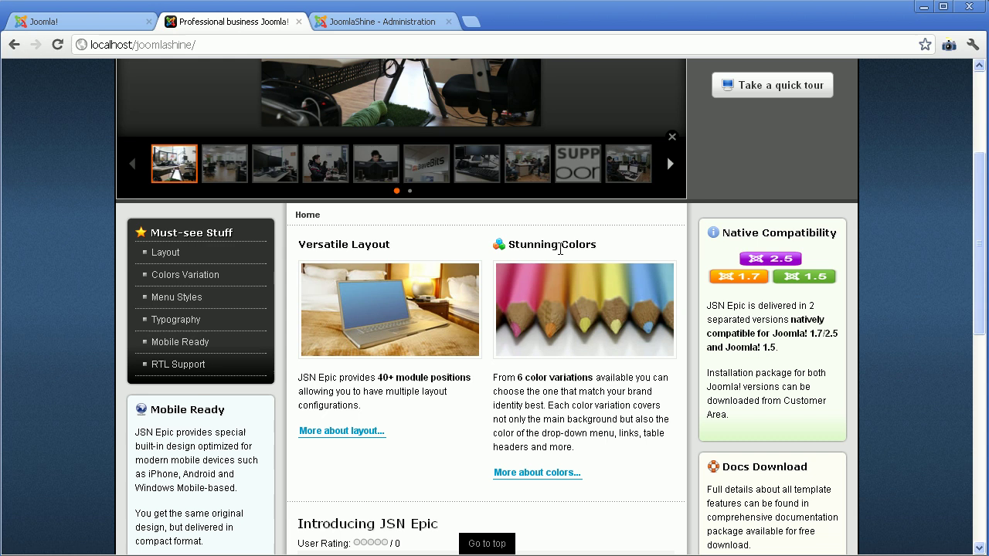
{"action": "left_click", "coordinate": [564, 474]}
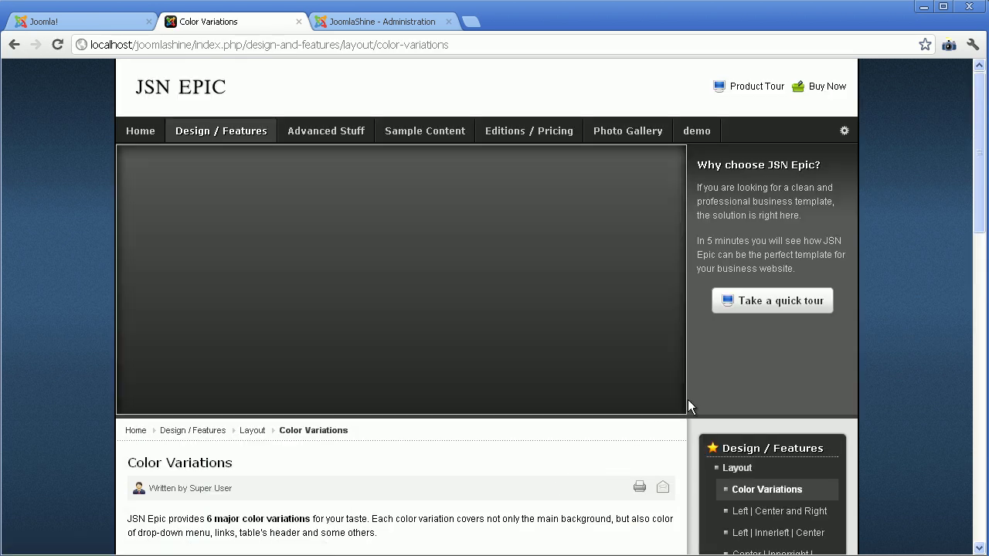
{"action": "left_click_drag", "start_coordinate": [978, 175], "coordinate": [976, 289]}
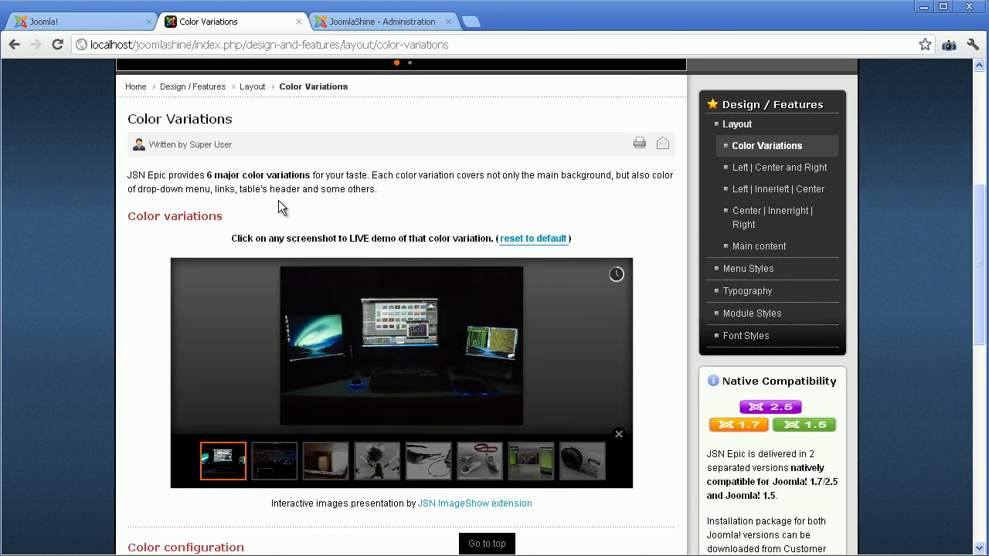
Return to the administration and open Content > Article Manager to list the site's articles
{"action": "left_click", "coordinate": [352, 28]}
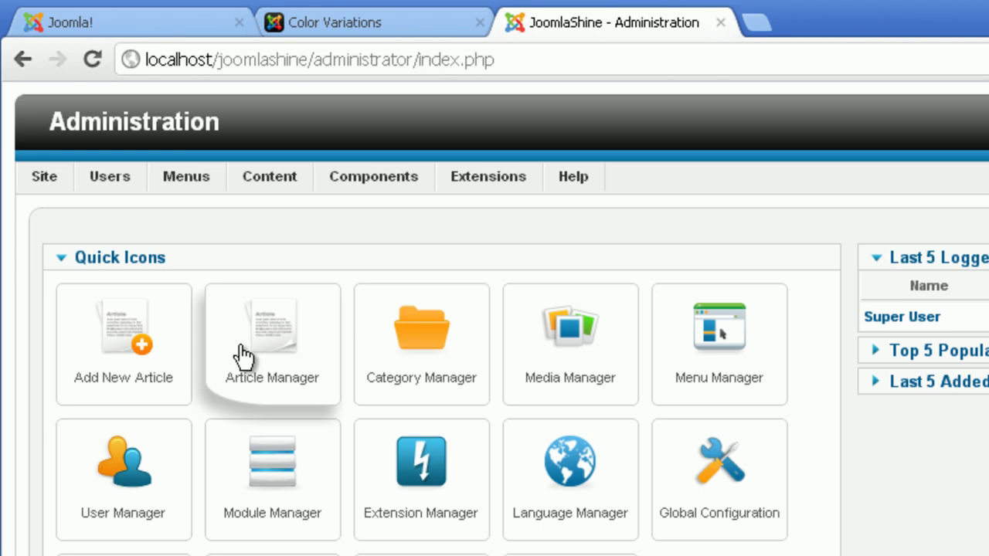
{"action": "mouse_move", "coordinate": [252, 185]}
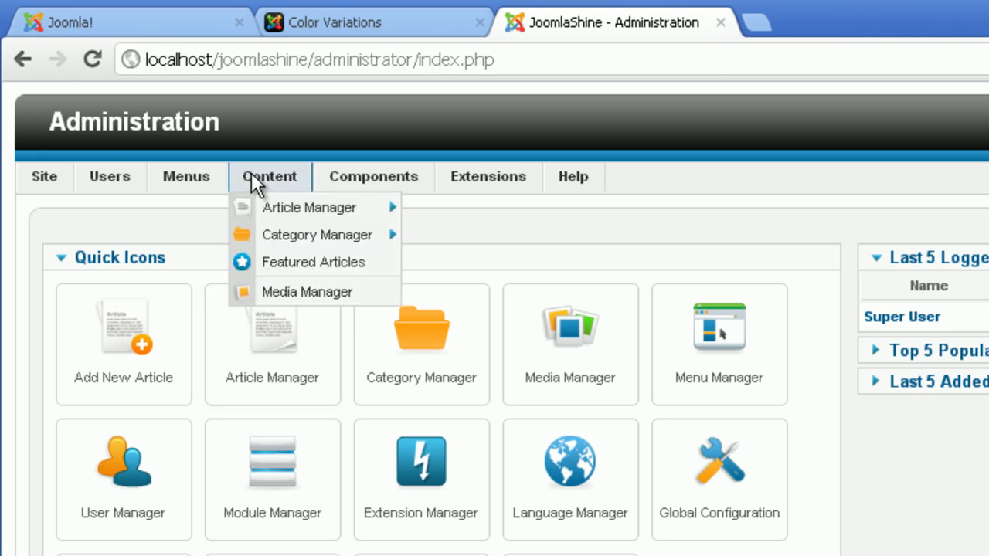
{"action": "mouse_move", "coordinate": [259, 208]}
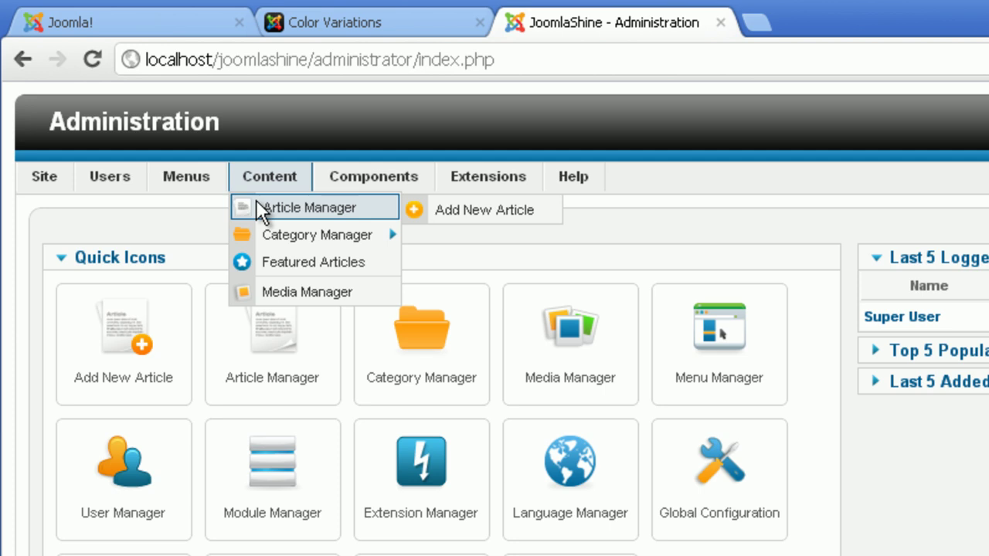
{"action": "left_click", "coordinate": [260, 208]}
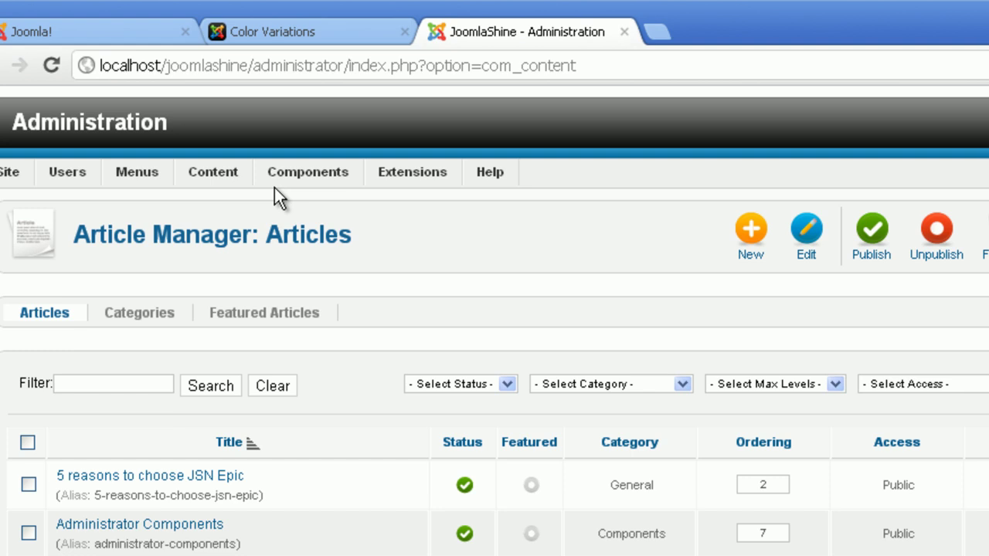
{"action": "mouse_move", "coordinate": [236, 184]}
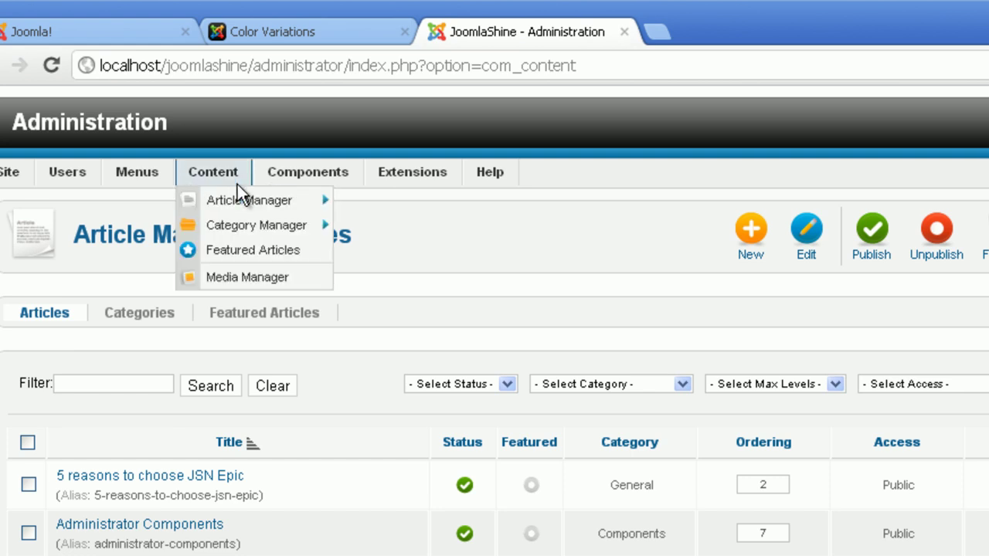
{"action": "mouse_move", "coordinate": [233, 222]}
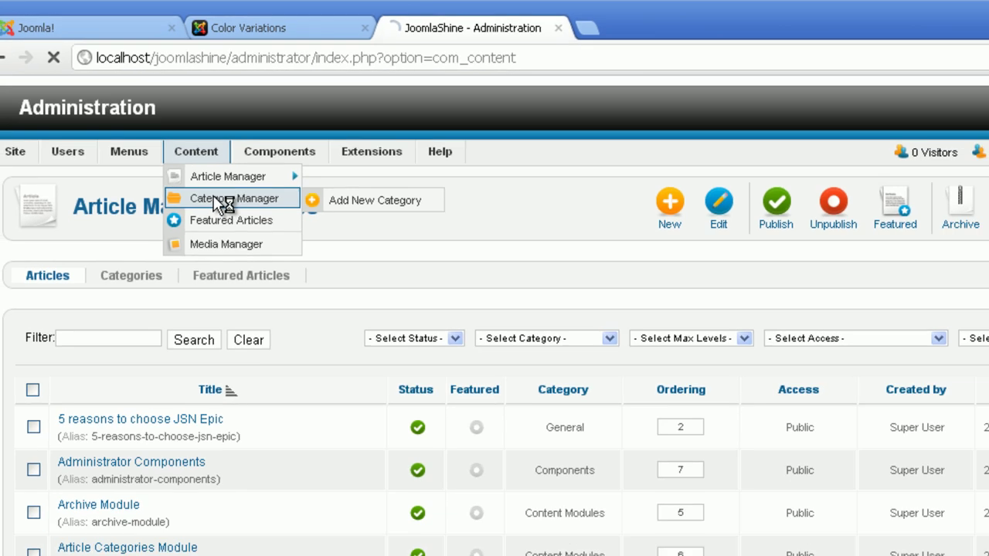
View the Category Manager, then return to the Color Variations page's Color configuration section
{"action": "left_click", "coordinate": [233, 223]}
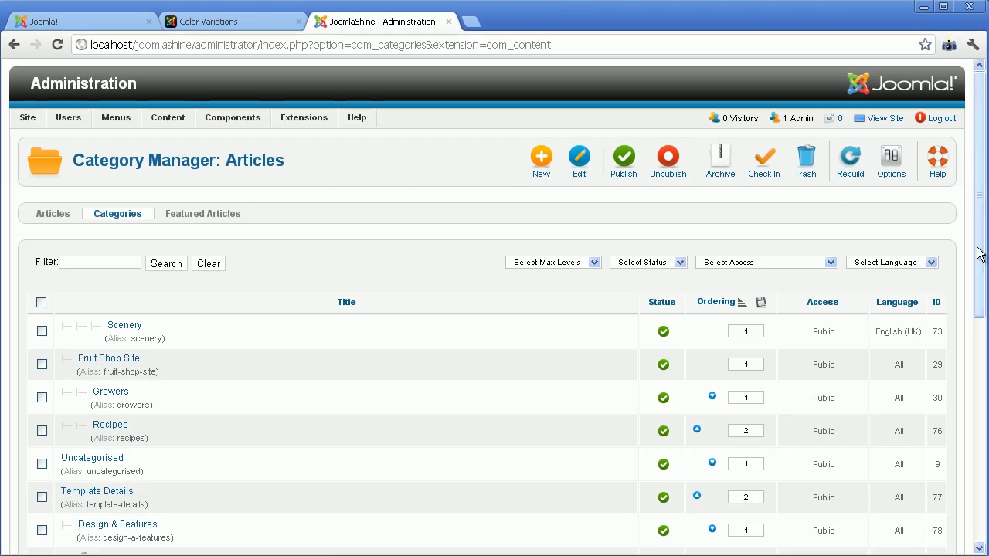
{"action": "mouse_move", "coordinate": [979, 252]}
{"action": "left_mouse_down"}
{"action": "mouse_move", "coordinate": [980, 372]}
{"action": "mouse_move", "coordinate": [981, 257]}
{"action": "left_mouse_up"}
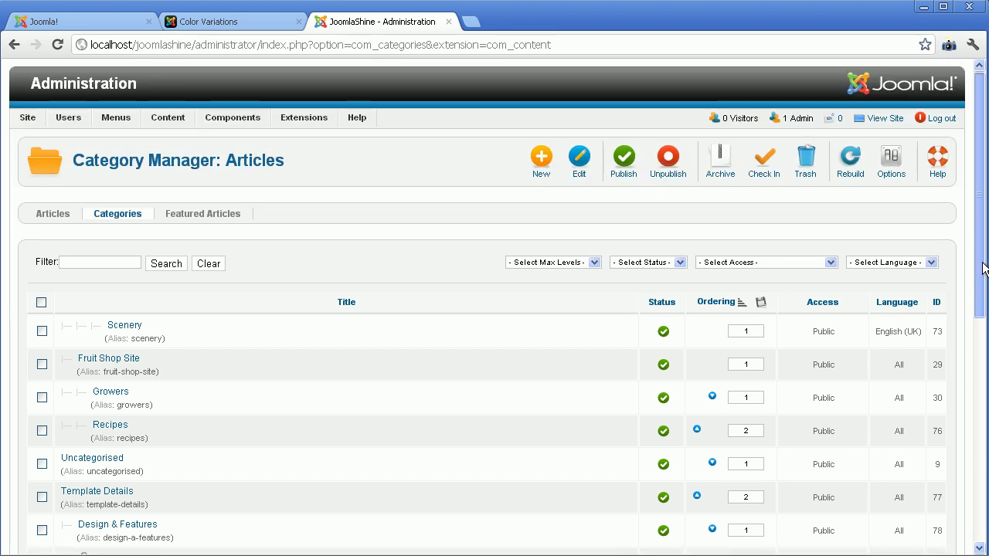
{"action": "left_click", "coordinate": [245, 25]}
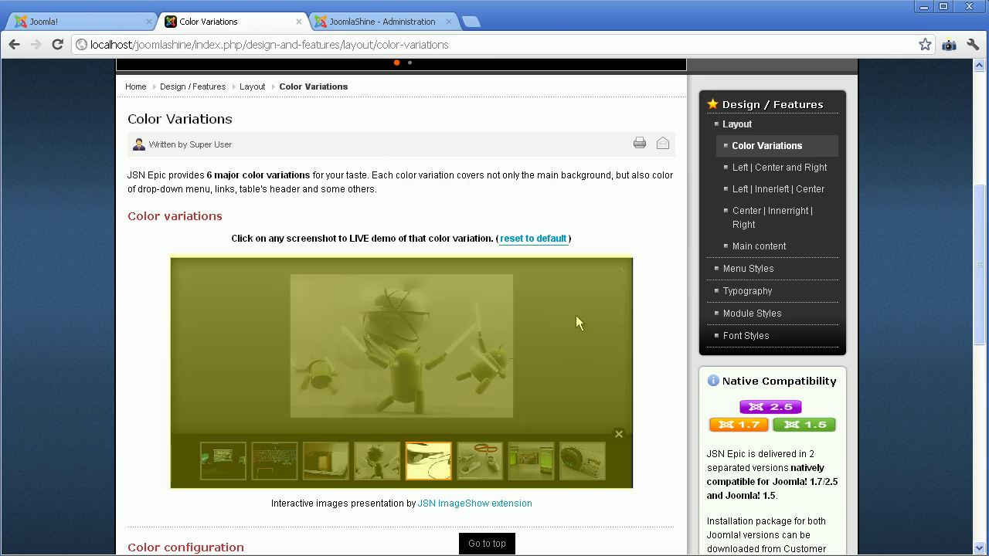
{"action": "left_click_drag", "start_coordinate": [982, 301], "coordinate": [980, 390]}
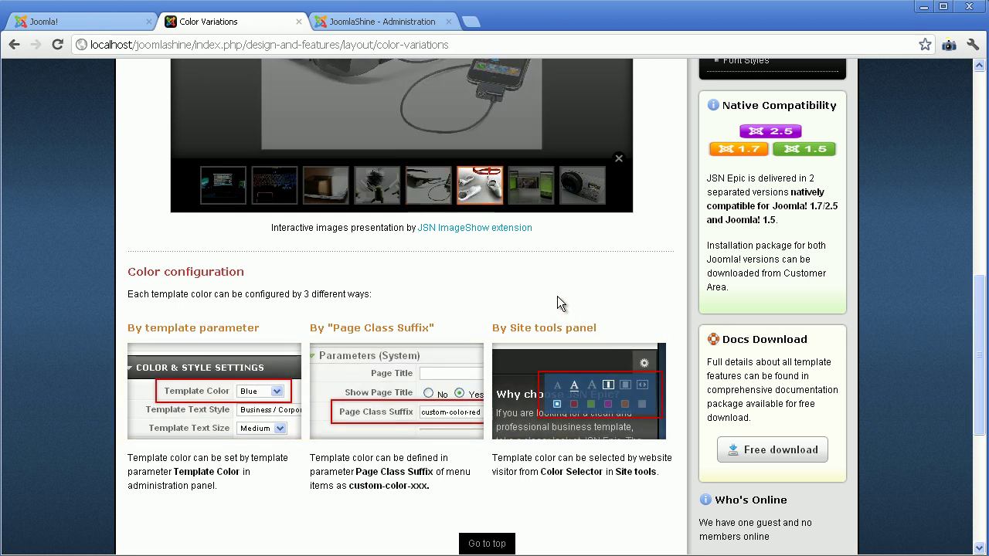
Open the Media Manager and browse into the jsn_is_thumbs image folder
{"action": "left_click", "coordinate": [370, 23]}
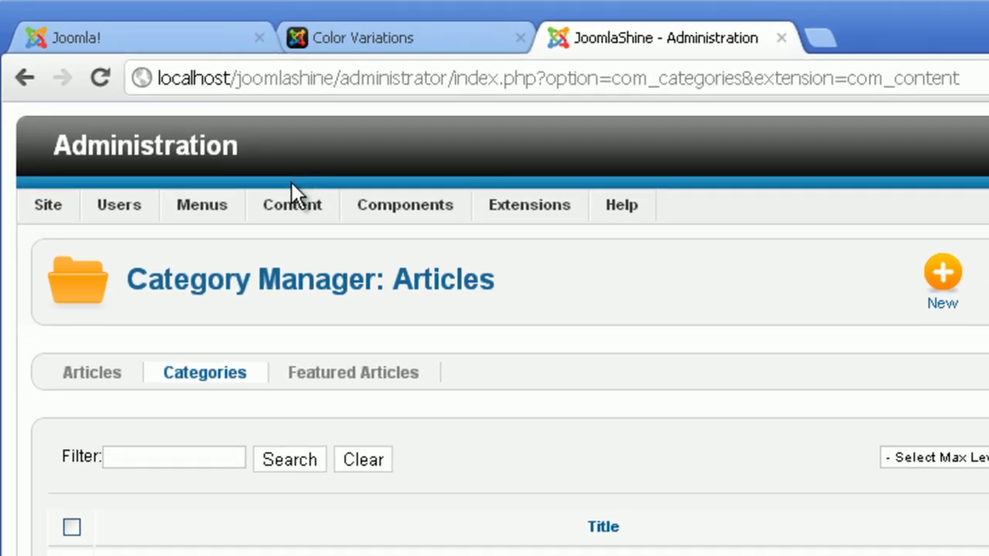
{"action": "mouse_move", "coordinate": [302, 206]}
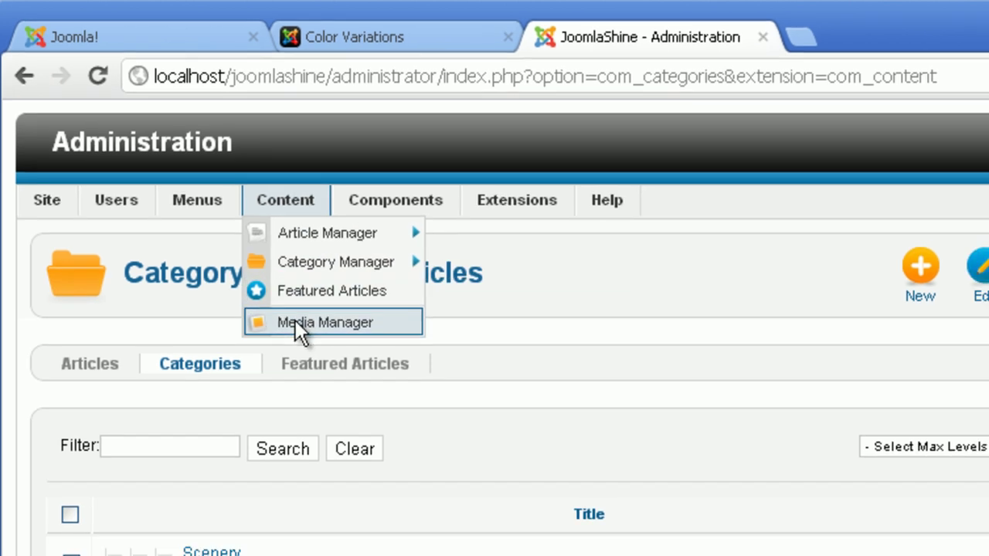
{"action": "left_click", "coordinate": [302, 331]}
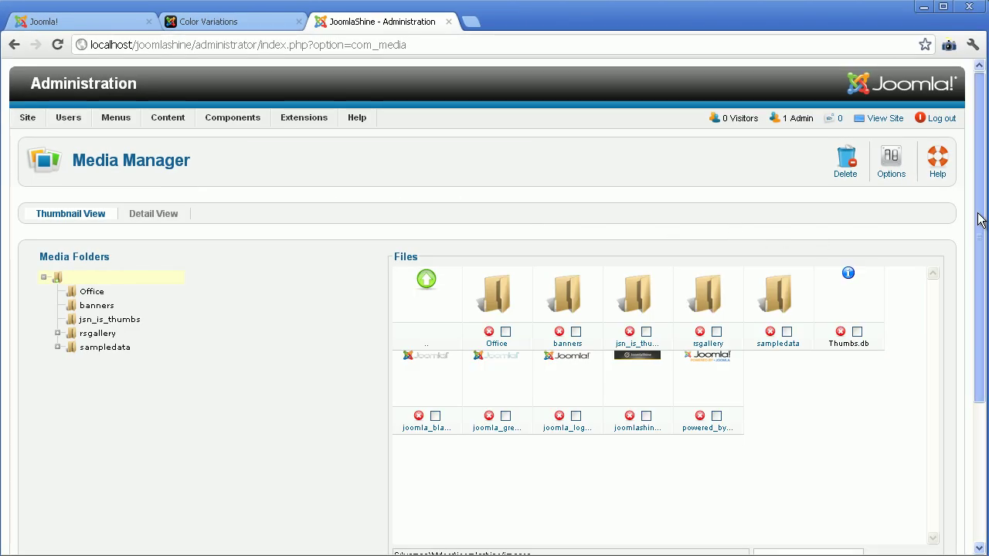
{"action": "left_click_drag", "start_coordinate": [978, 216], "coordinate": [970, 320]}
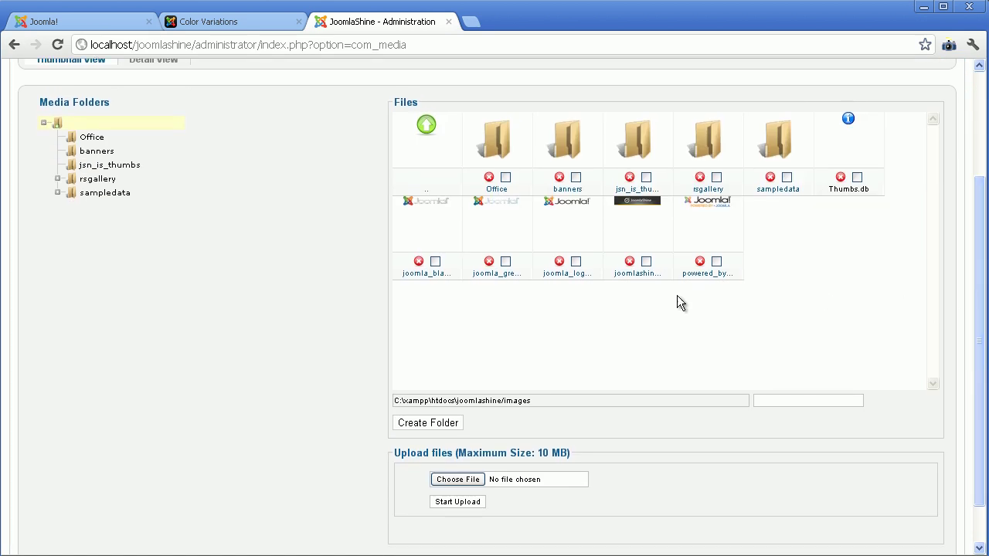
{"action": "left_click", "coordinate": [112, 166]}
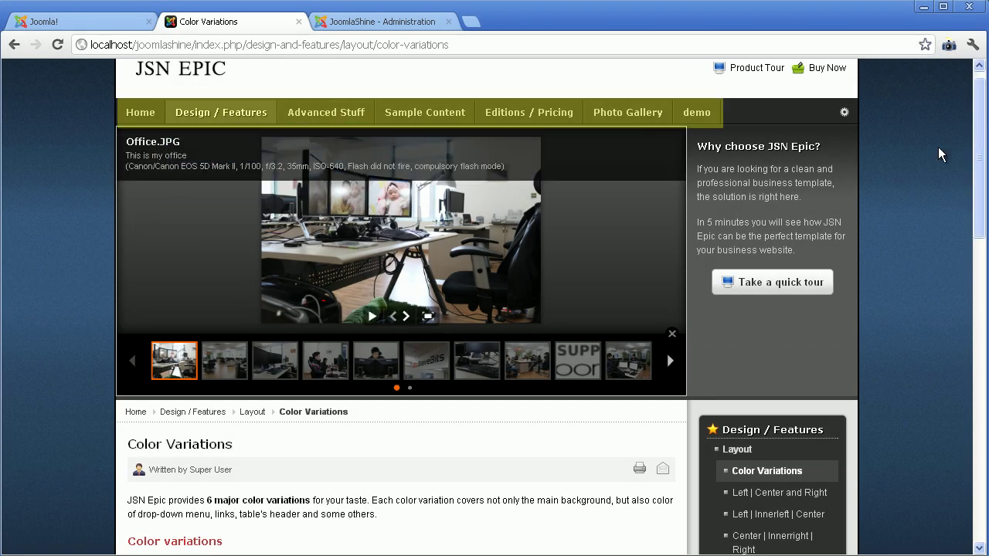
Open Menus > Menu Manager listing Main, Top, Footer and Must-see Stuff menus
{"action": "scroll", "coordinate": [978, 160], "scroll_direction": "down", "scroll_amount": 3}
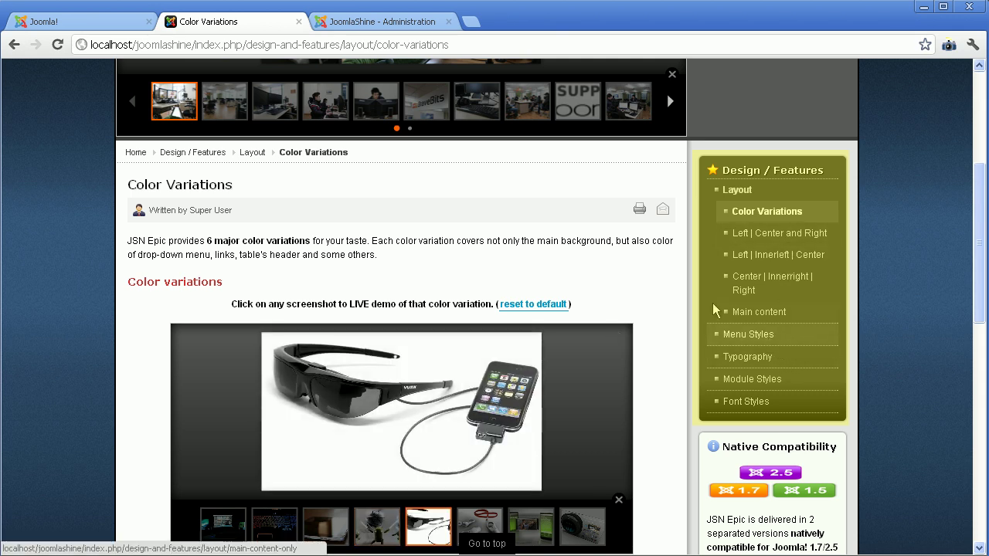
{"action": "left_click", "coordinate": [413, 26]}
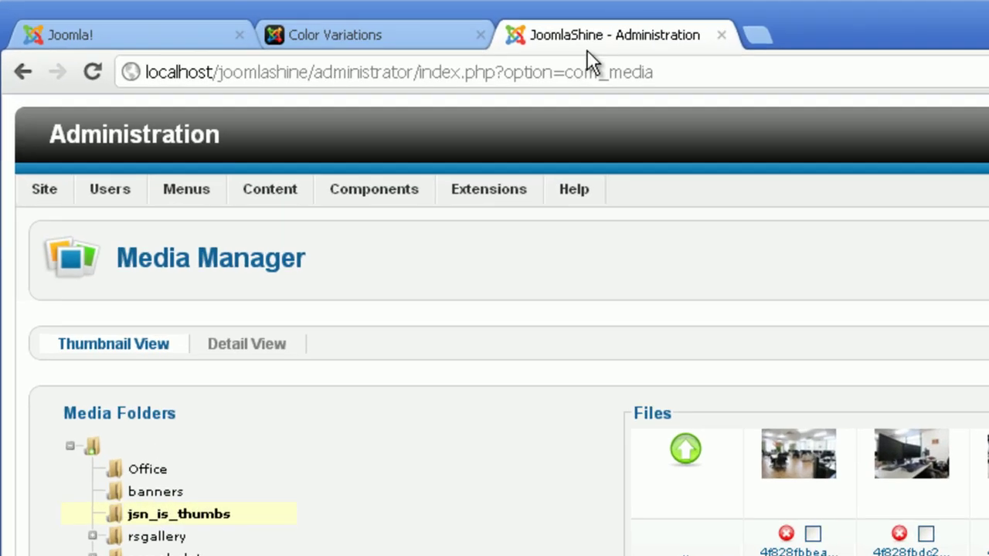
{"action": "mouse_move", "coordinate": [126, 113]}
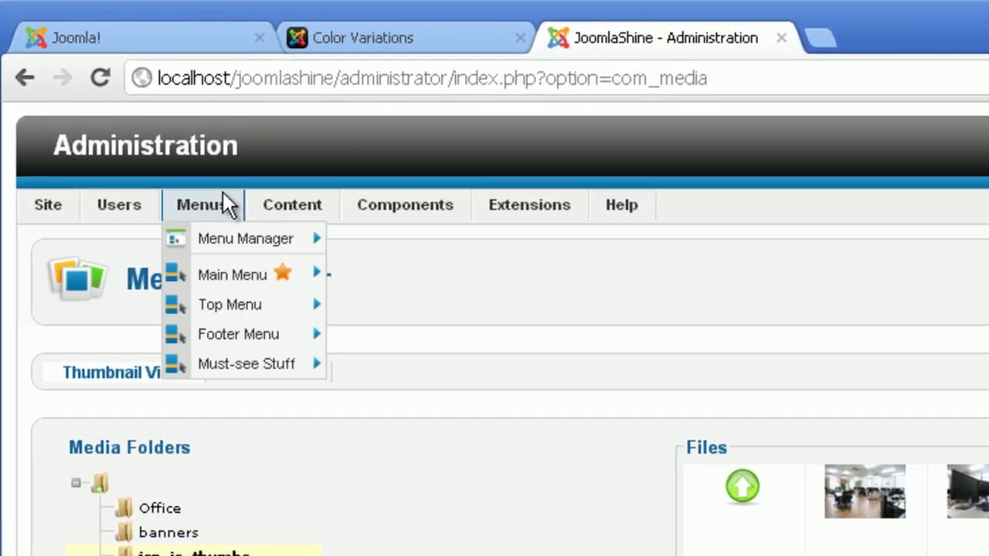
{"action": "mouse_move", "coordinate": [205, 236]}
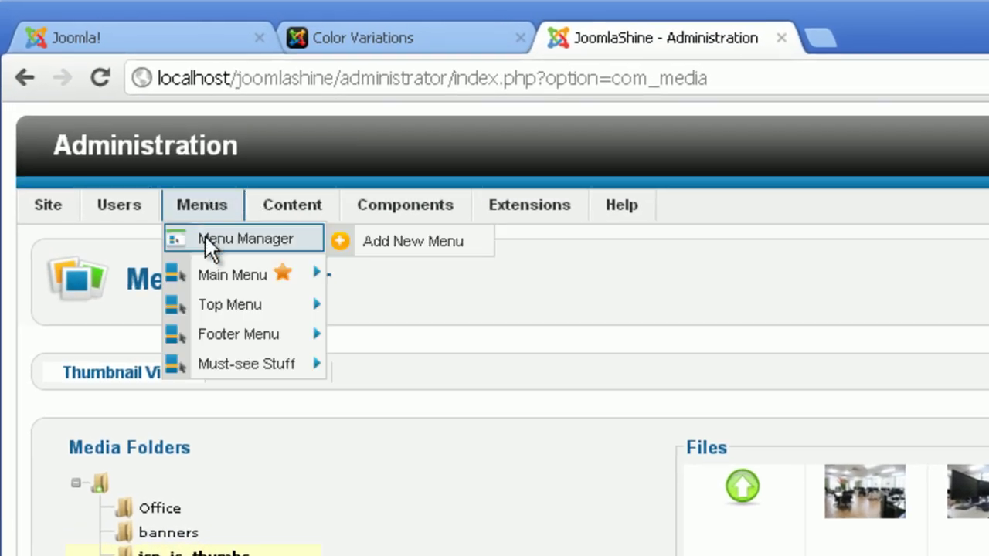
{"action": "left_click", "coordinate": [206, 236]}
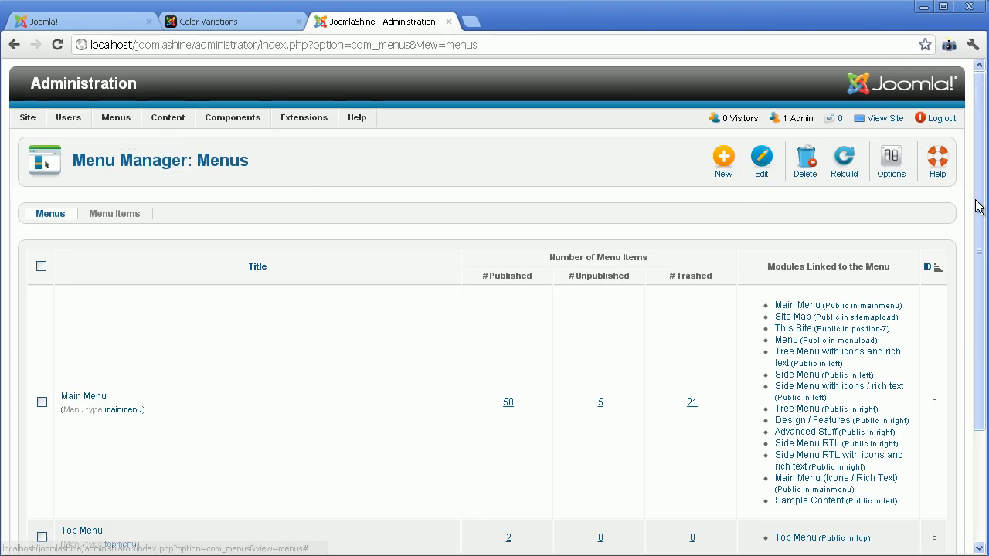
{"action": "scroll", "coordinate": [958, 247], "scroll_direction": "down", "scroll_amount": 3}
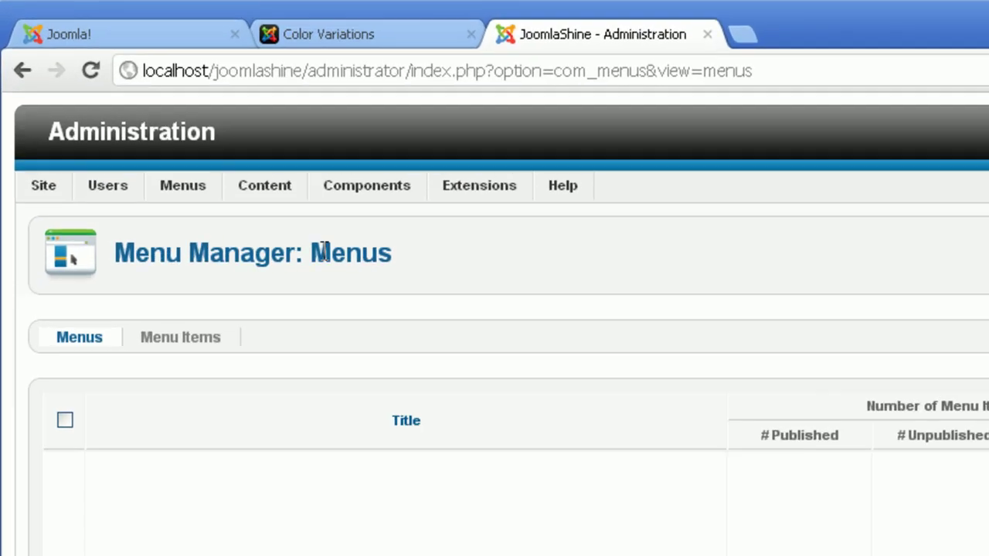
Open the User Manager, then scroll through the User Groups hierarchy
{"action": "mouse_move", "coordinate": [72, 126]}
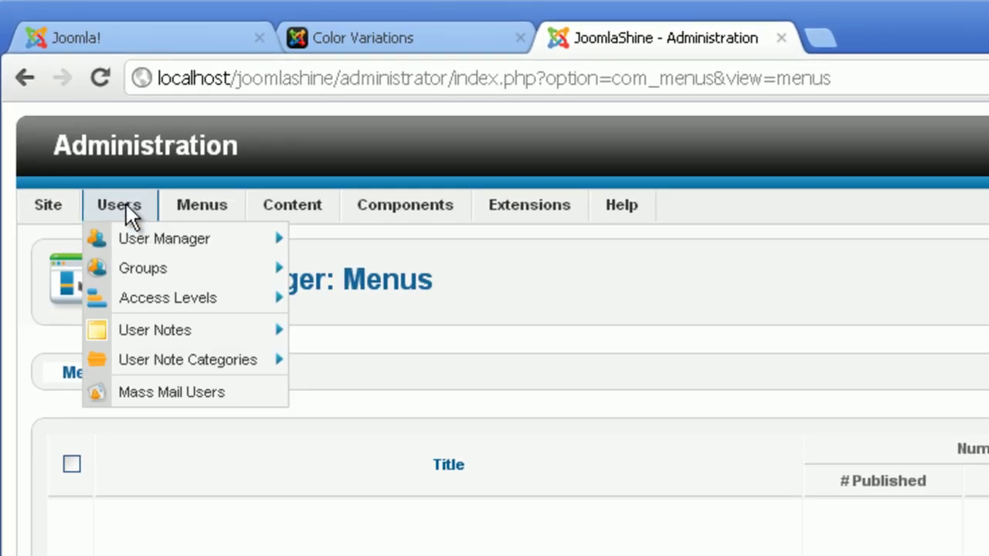
{"action": "left_click", "coordinate": [126, 233]}
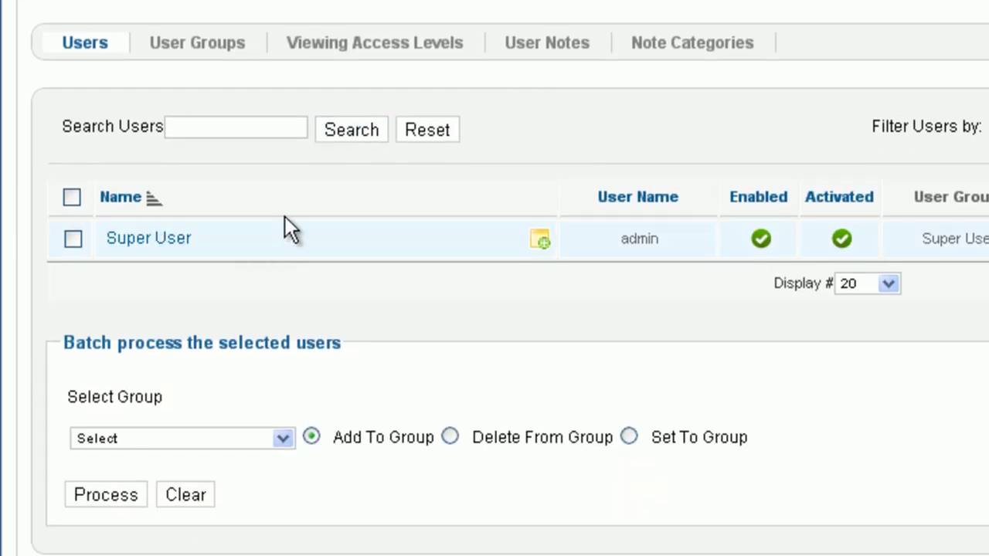
{"action": "left_click", "coordinate": [198, 45]}
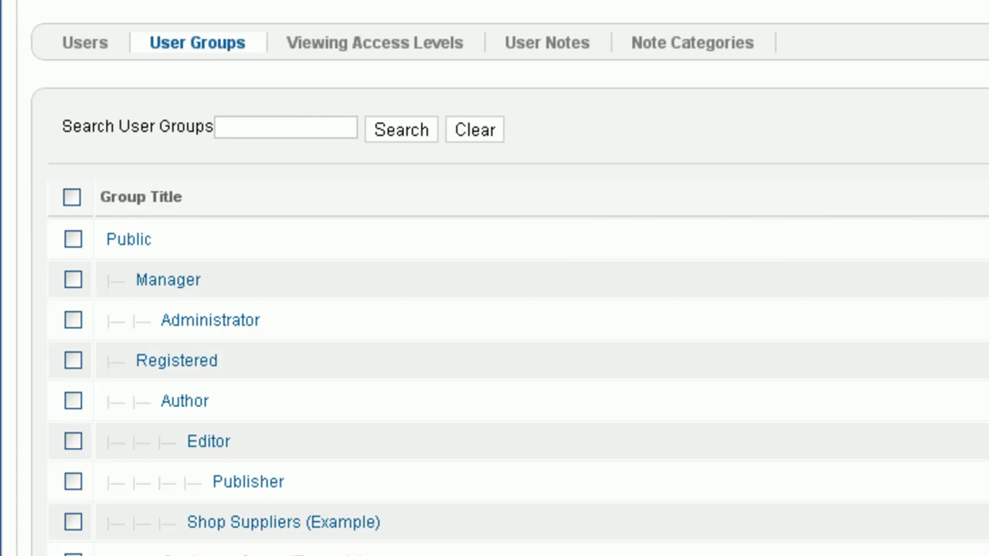
{"action": "scroll", "coordinate": [304, 512], "scroll_direction": "down", "scroll_amount": 3}
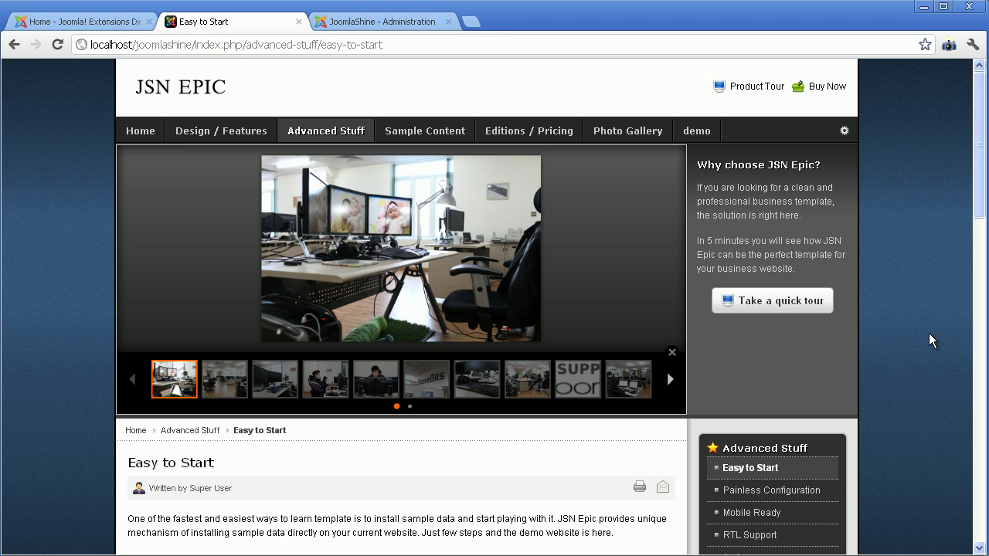
Scroll the Easy to Start page, then return to the administration Users list and browse the menus
{"action": "mouse_move", "coordinate": [645, 287]}
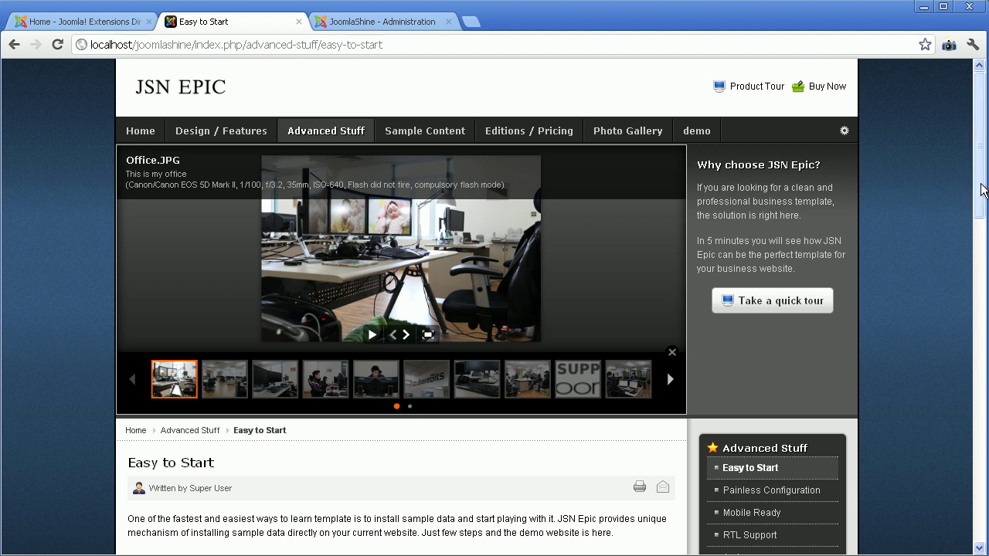
{"action": "left_click_drag", "start_coordinate": [979, 194], "coordinate": [981, 449]}
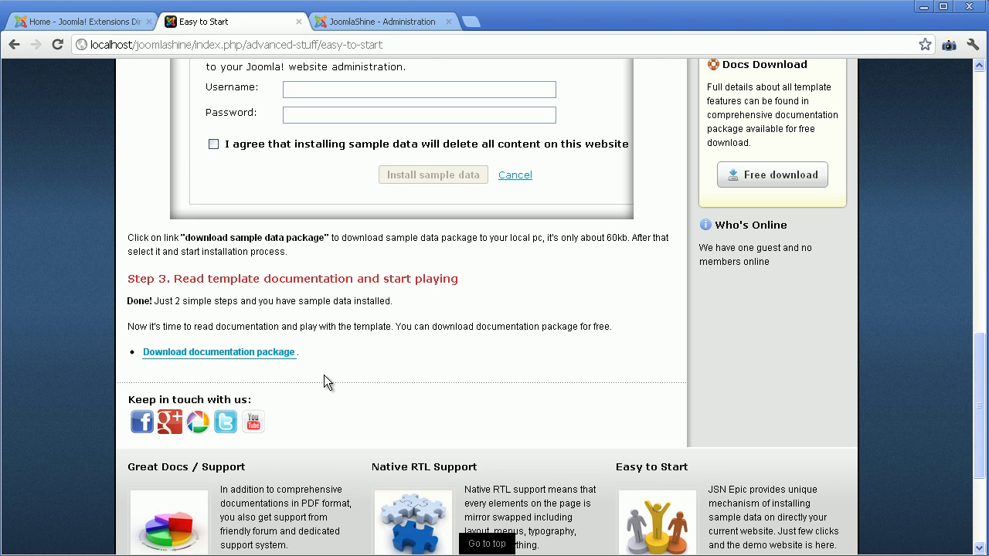
{"action": "left_click", "coordinate": [365, 24]}
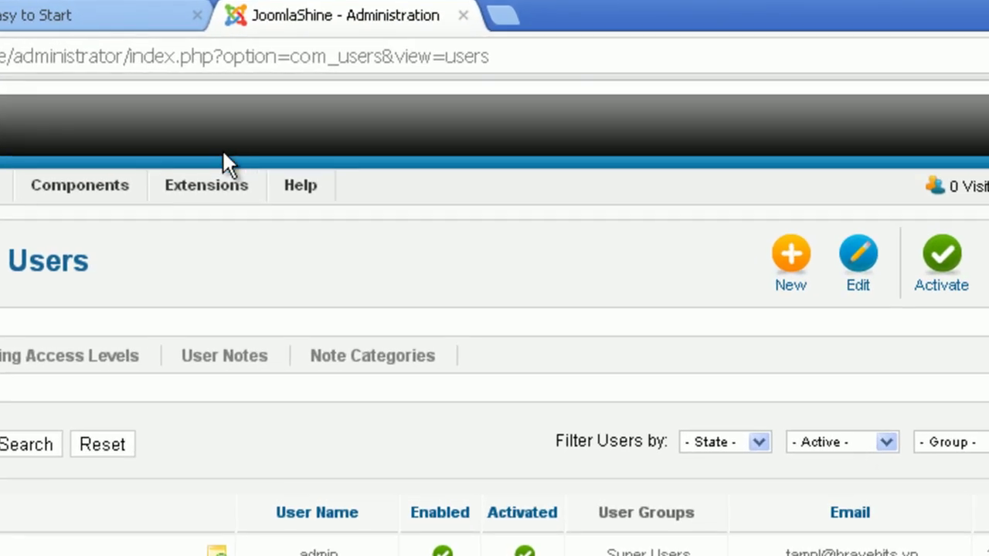
{"action": "mouse_move", "coordinate": [285, 118]}
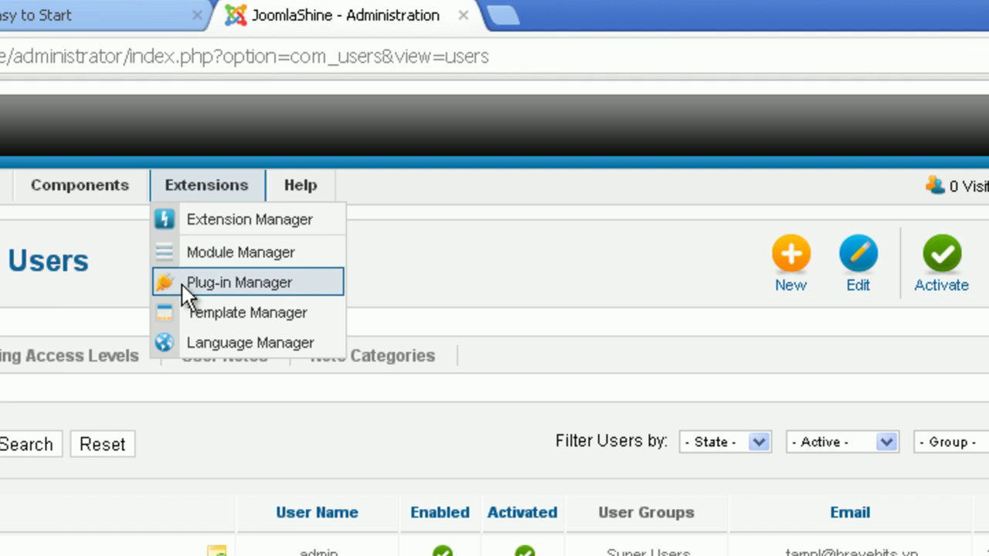
{"action": "mouse_move", "coordinate": [85, 195]}
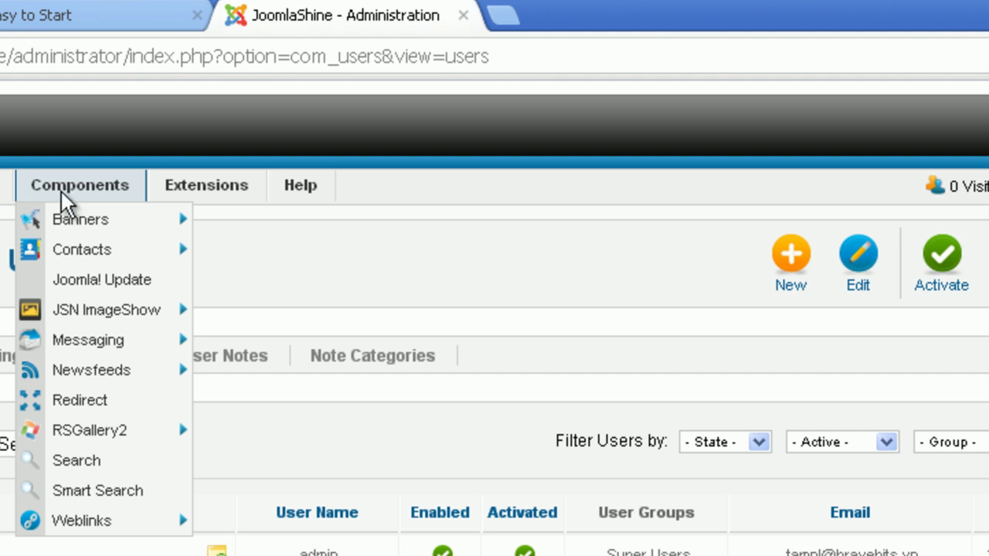
{"action": "mouse_move", "coordinate": [64, 346]}
{"action": "mouse_move", "coordinate": [68, 377]}
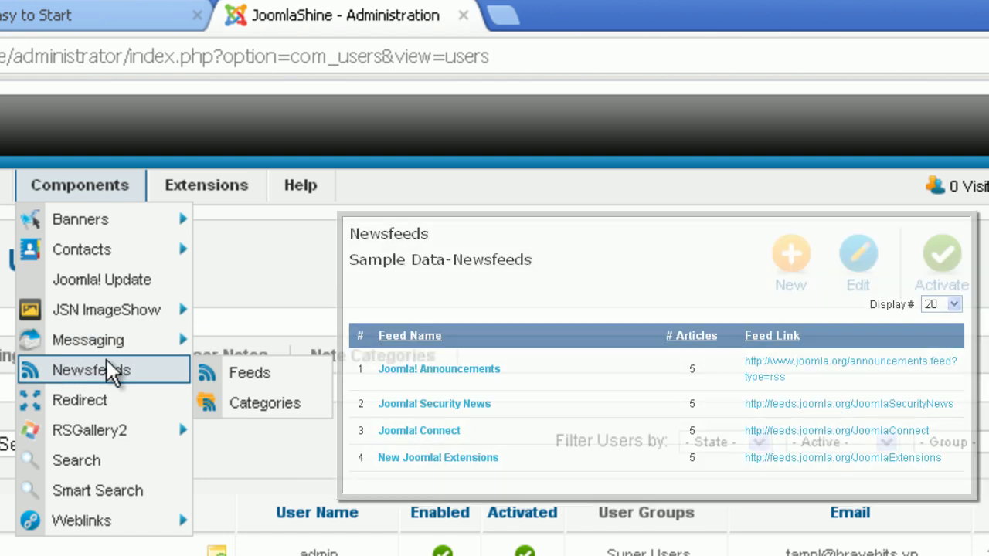
{"action": "mouse_move", "coordinate": [206, 176]}
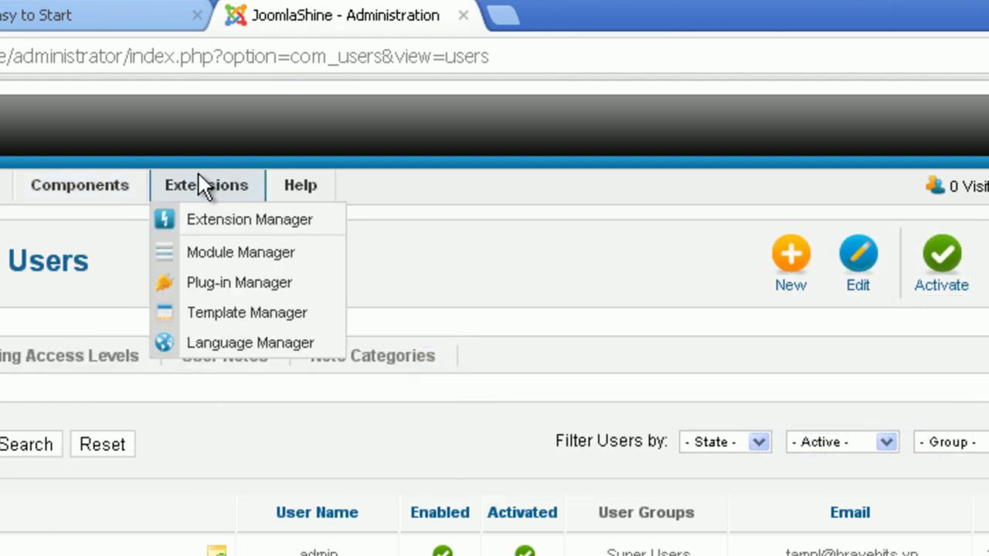
Look over the Module Manager, then scroll the Plug-in Manager's list of installed plug-ins
{"action": "left_click", "coordinate": [195, 251]}
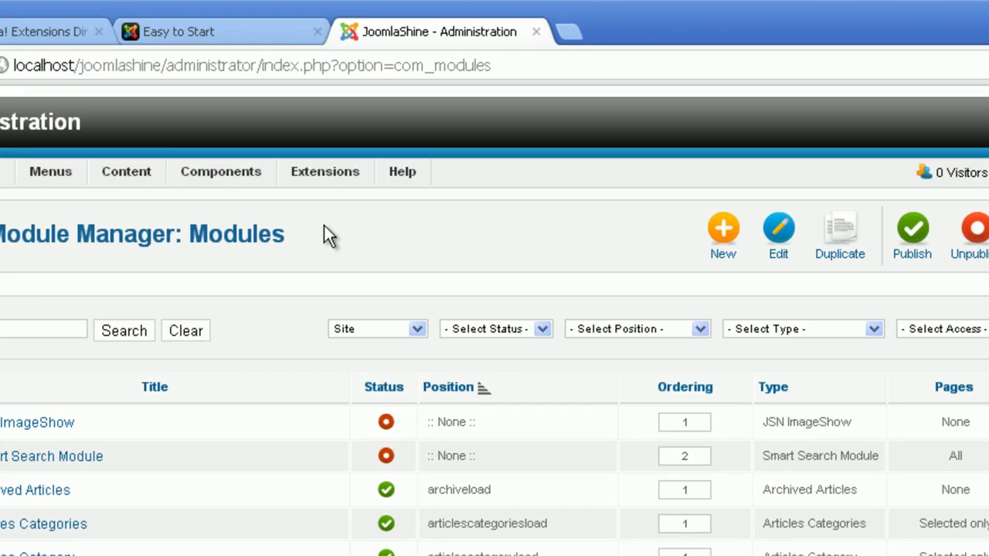
{"action": "mouse_move", "coordinate": [304, 117]}
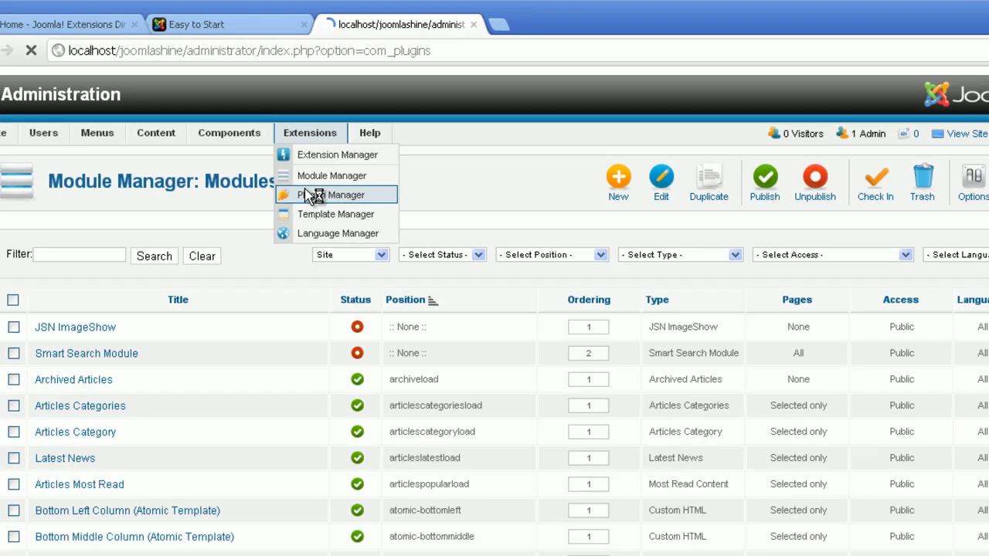
{"action": "left_click", "coordinate": [340, 330]}
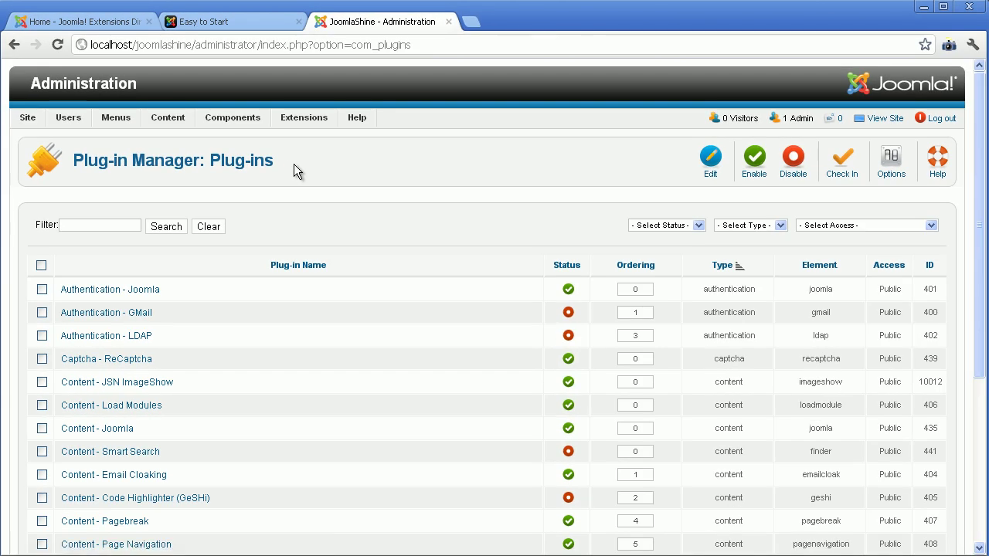
{"action": "scroll", "coordinate": [978, 250], "scroll_direction": "down", "scroll_amount": 4}
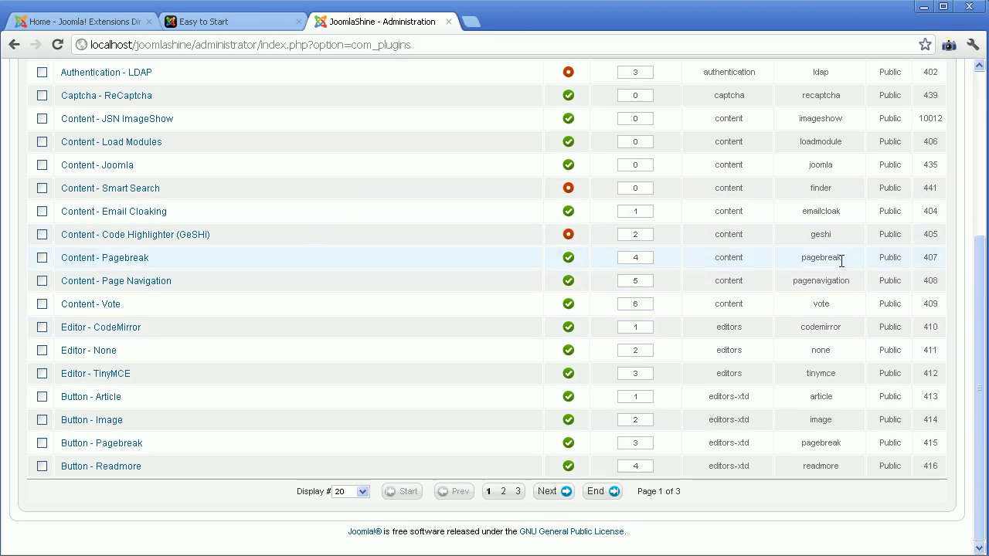
{"action": "left_click_drag", "start_coordinate": [980, 261], "coordinate": [971, 116]}
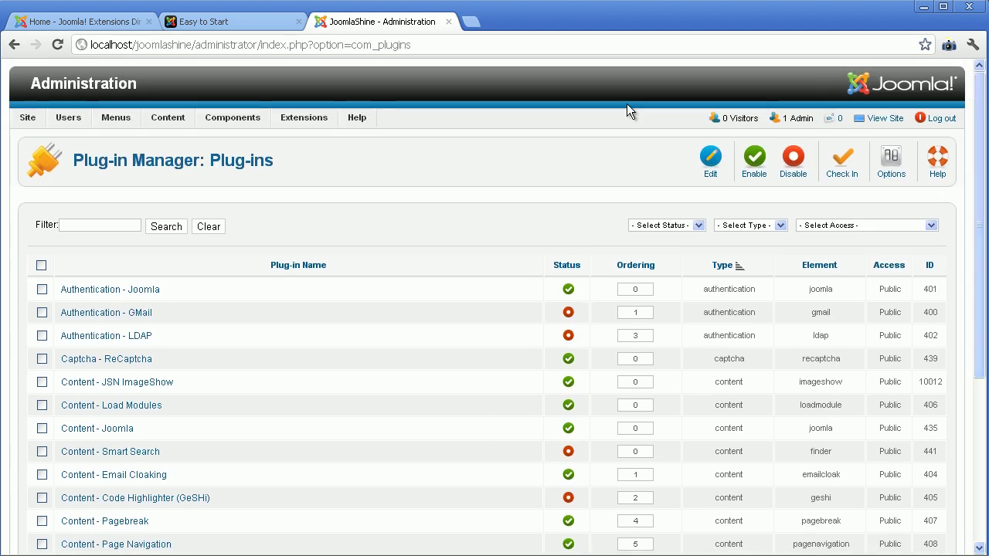
{"action": "mouse_move", "coordinate": [301, 127]}
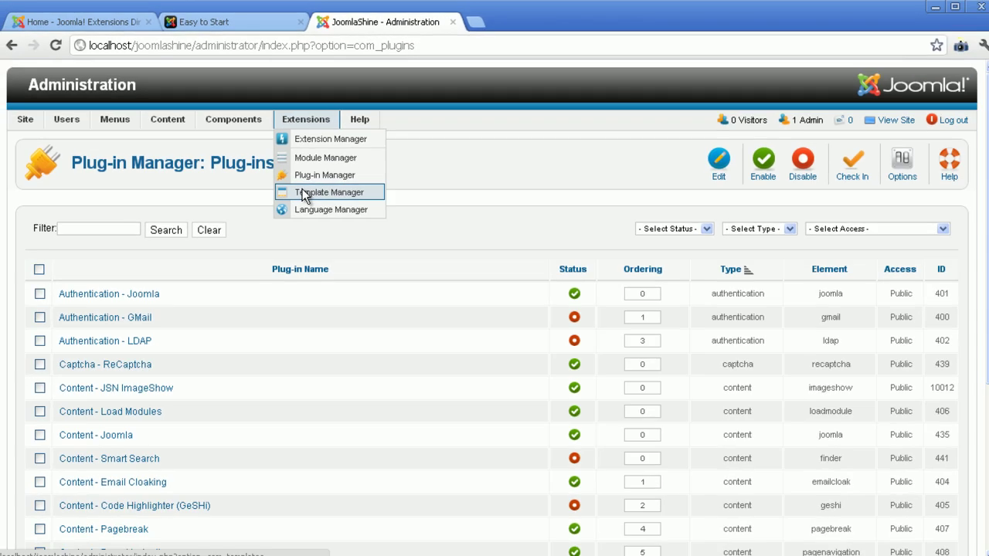
View the Template Manager styles, then open the Language Manager showing en-GB as default
{"action": "left_click", "coordinate": [395, 330]}
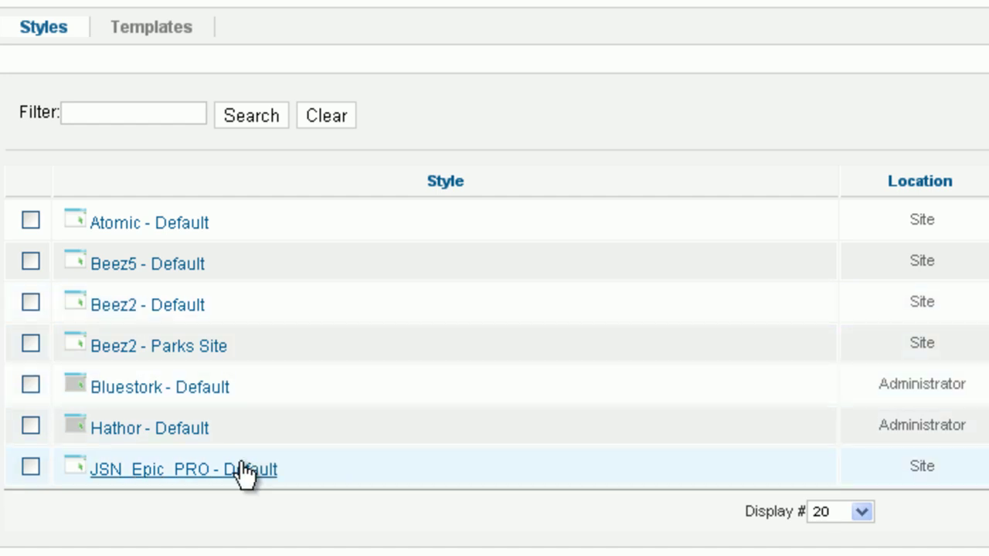
{"action": "mouse_move", "coordinate": [243, 470]}
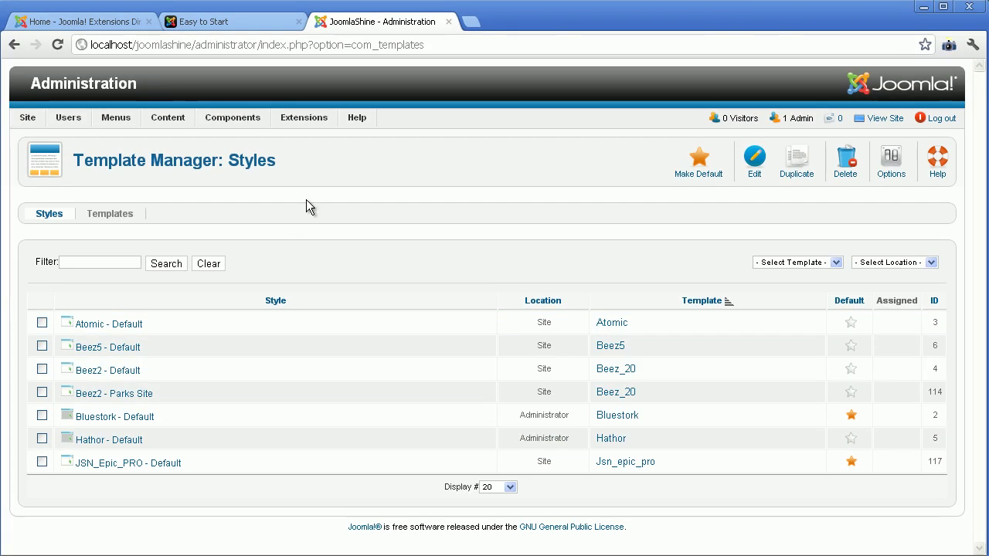
{"action": "mouse_move", "coordinate": [346, 60]}
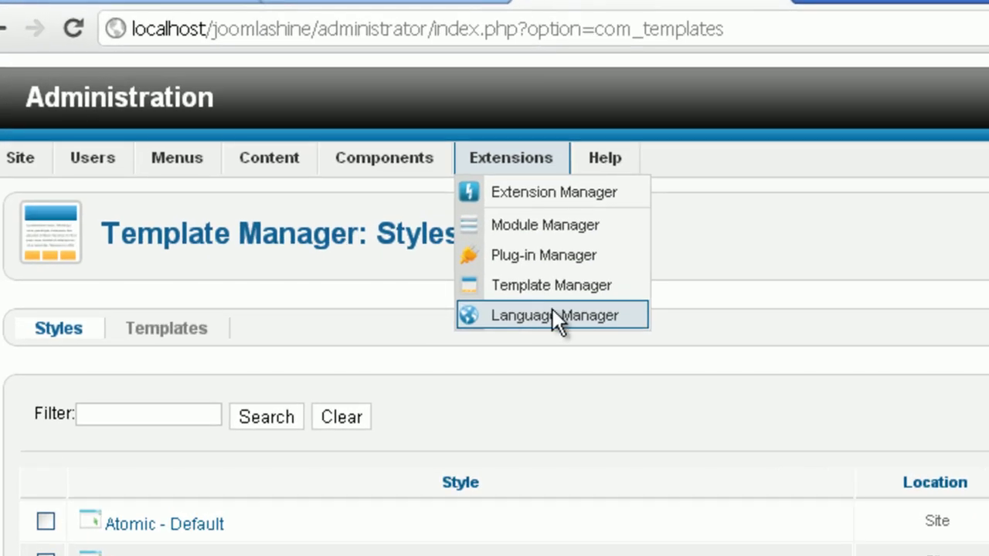
{"action": "left_click", "coordinate": [554, 313]}
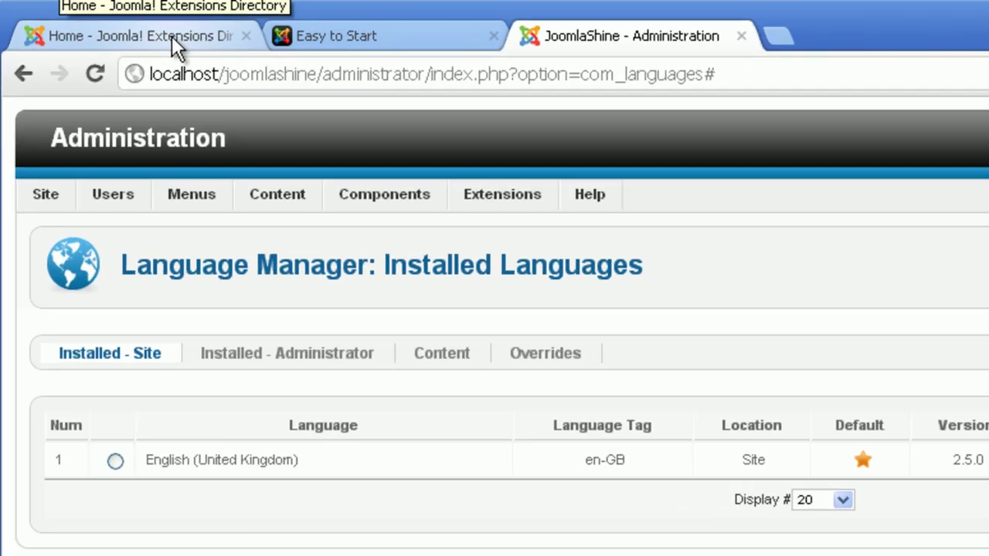
Switch to the Joomla! Extensions Directory home page with its categories and new extensions
{"action": "left_click", "coordinate": [103, 23]}
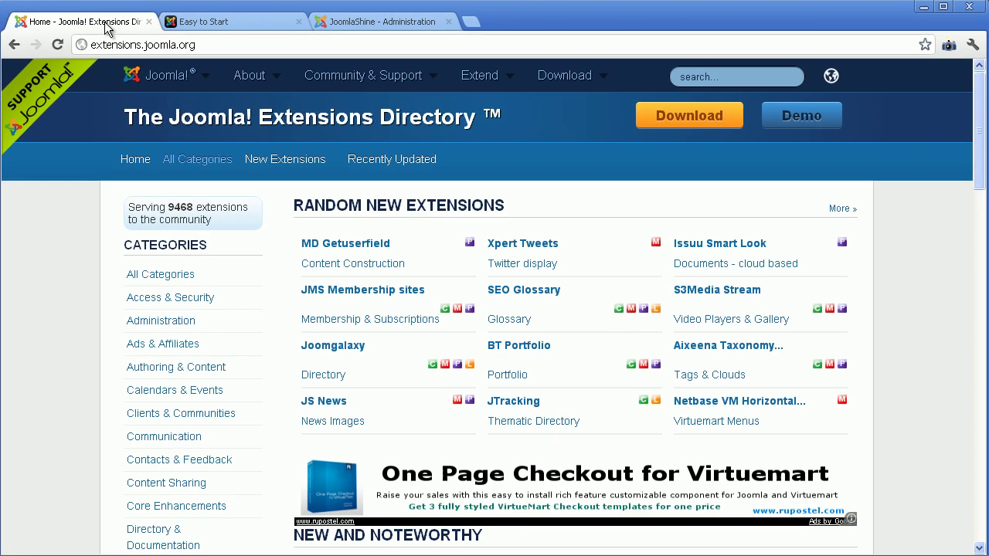
{"action": "mouse_move", "coordinate": [510, 154]}
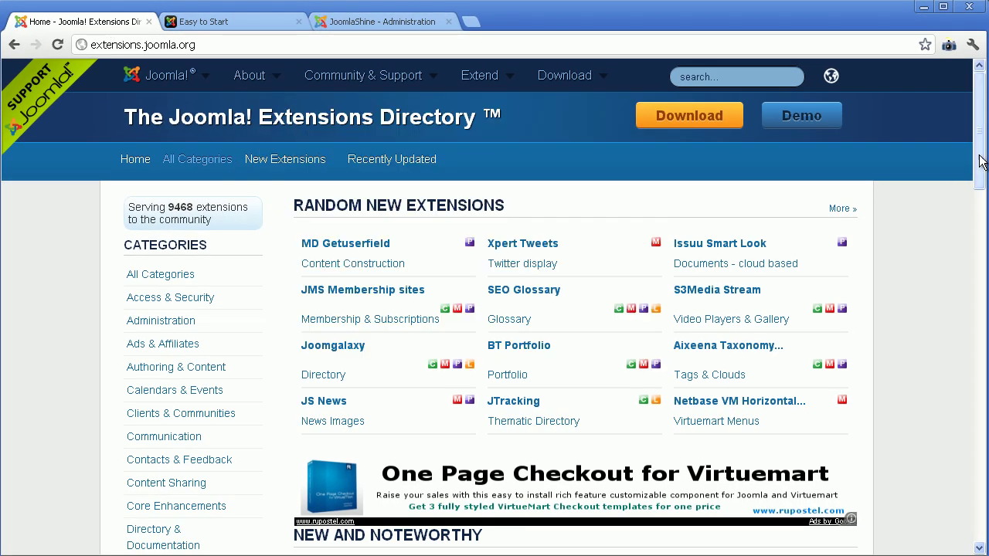